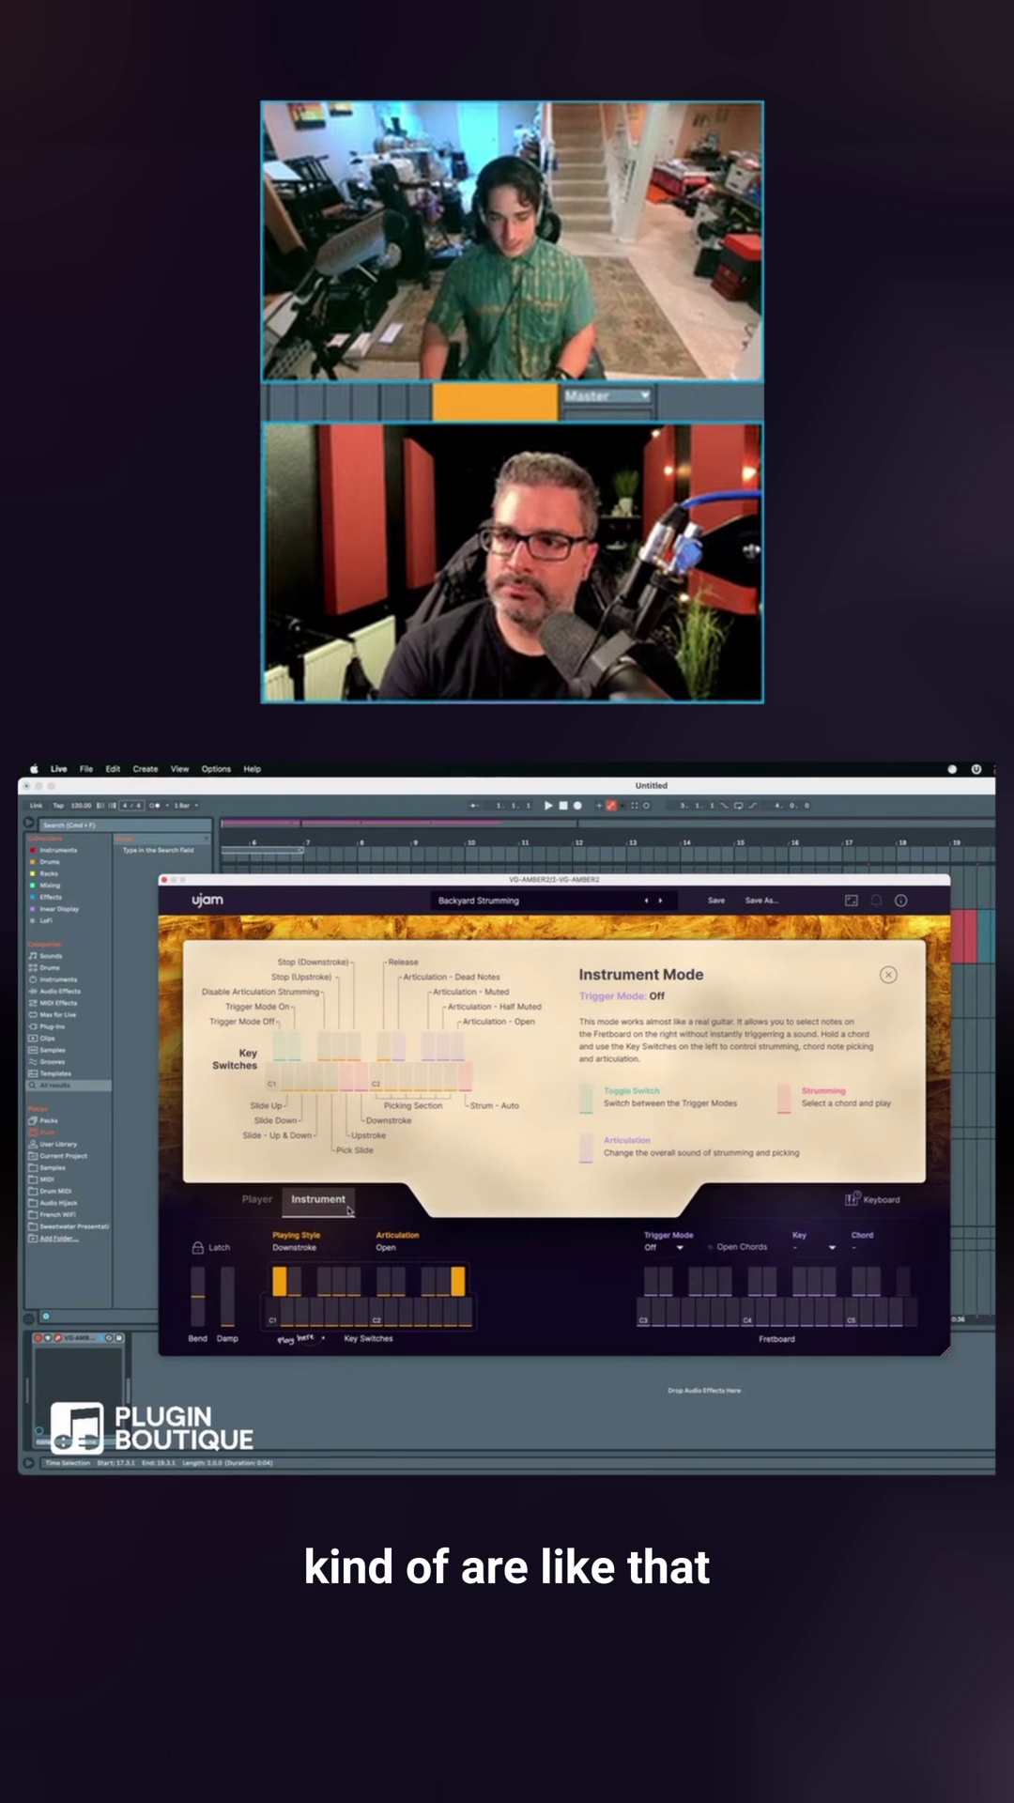
Set AMBER 2's Trigger Mode to On, making the right-hand keys a chord Play Range
{"action": "left_click", "coordinate": [662, 1246]}
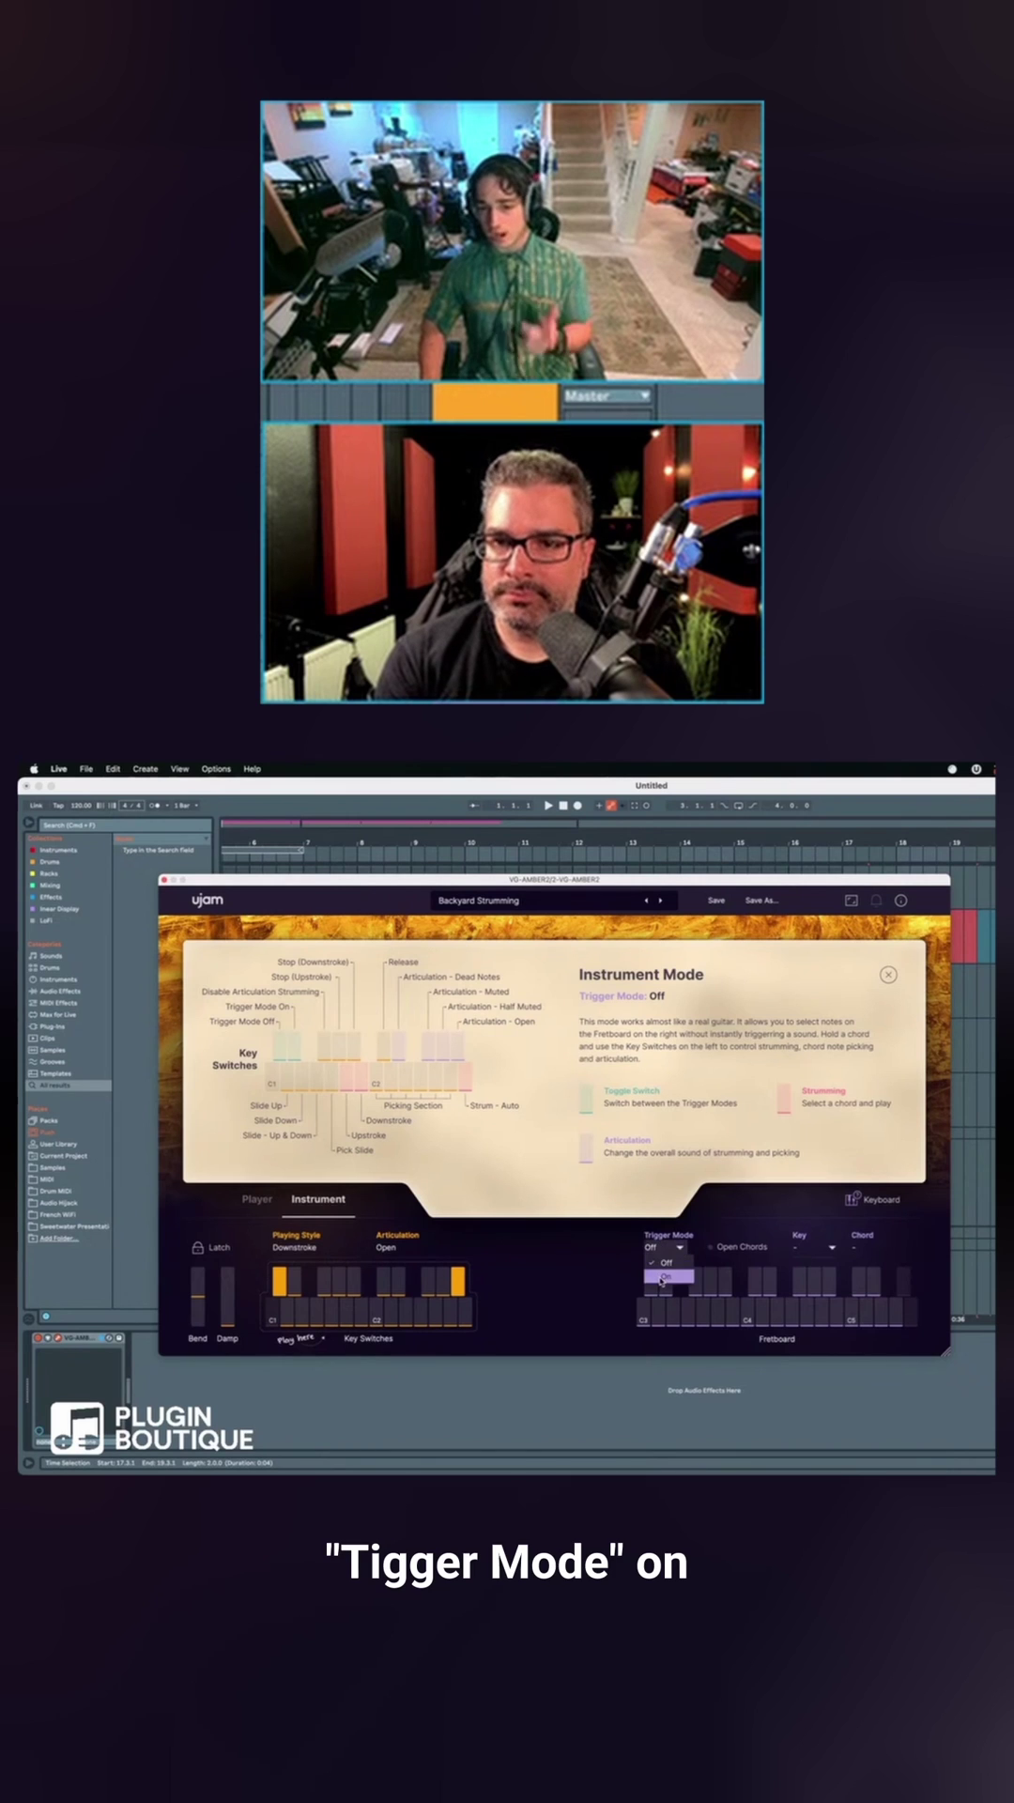
{"action": "left_click", "coordinate": [662, 1277]}
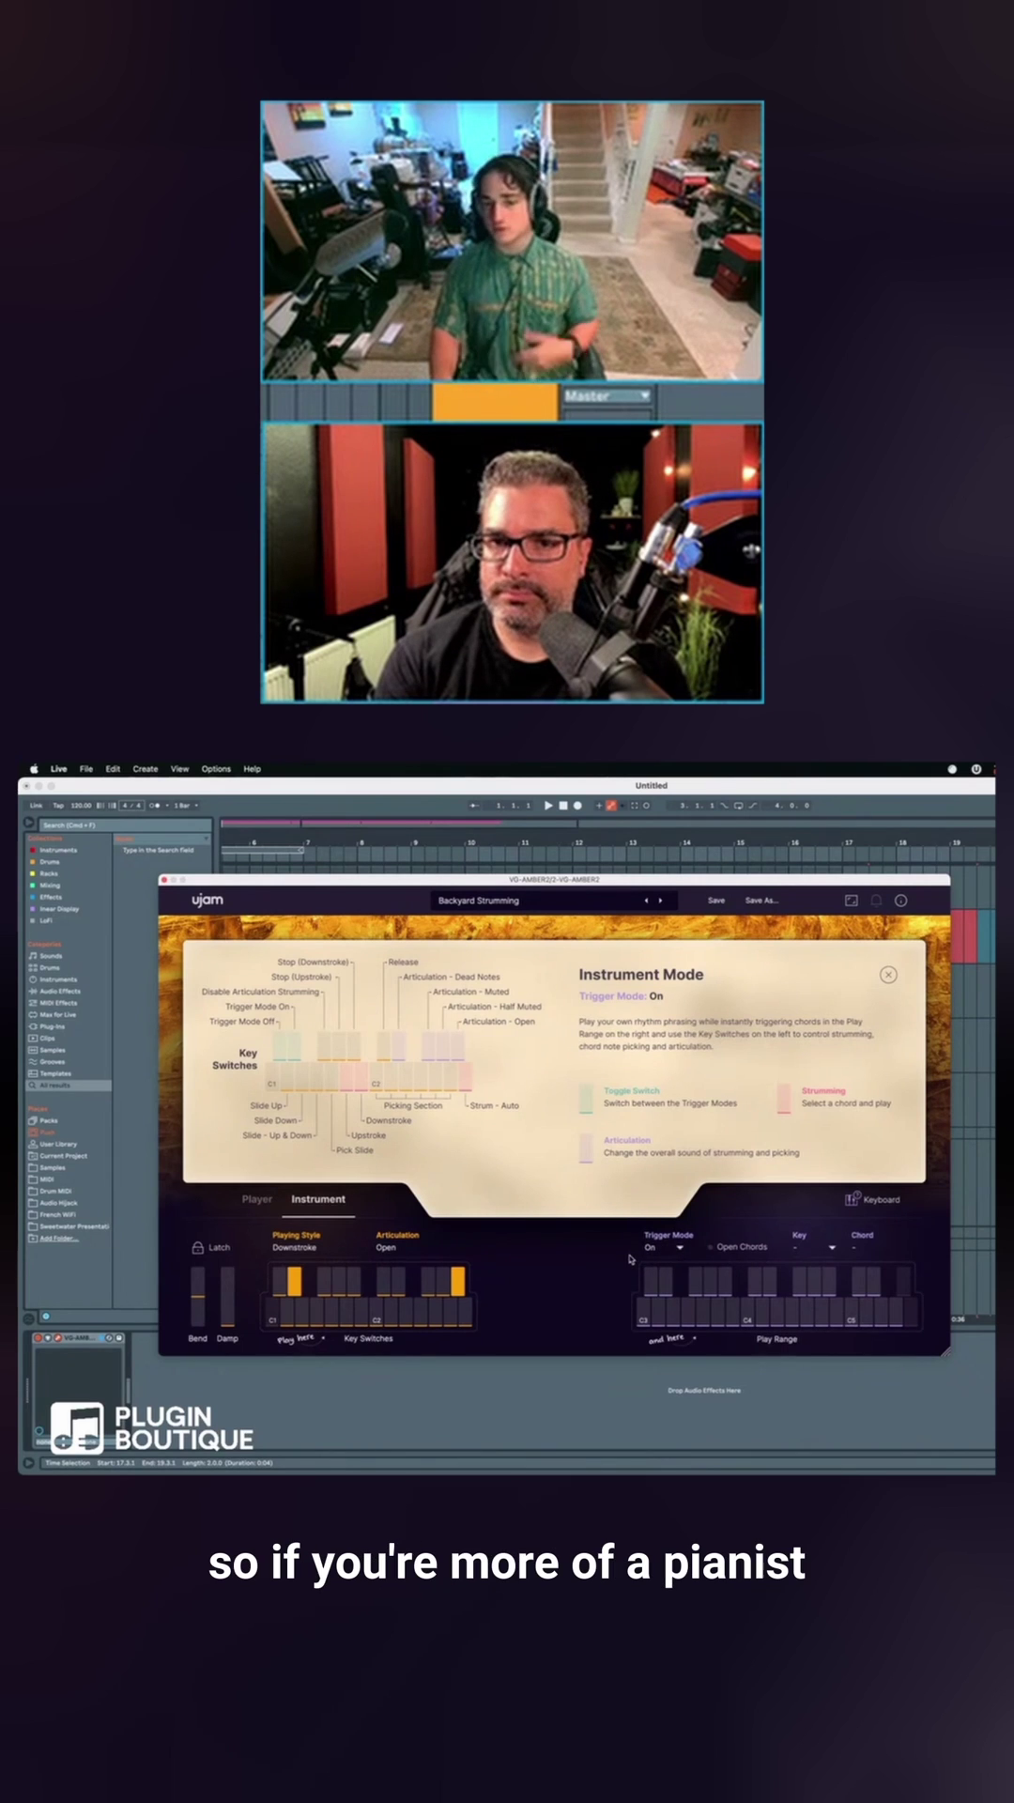